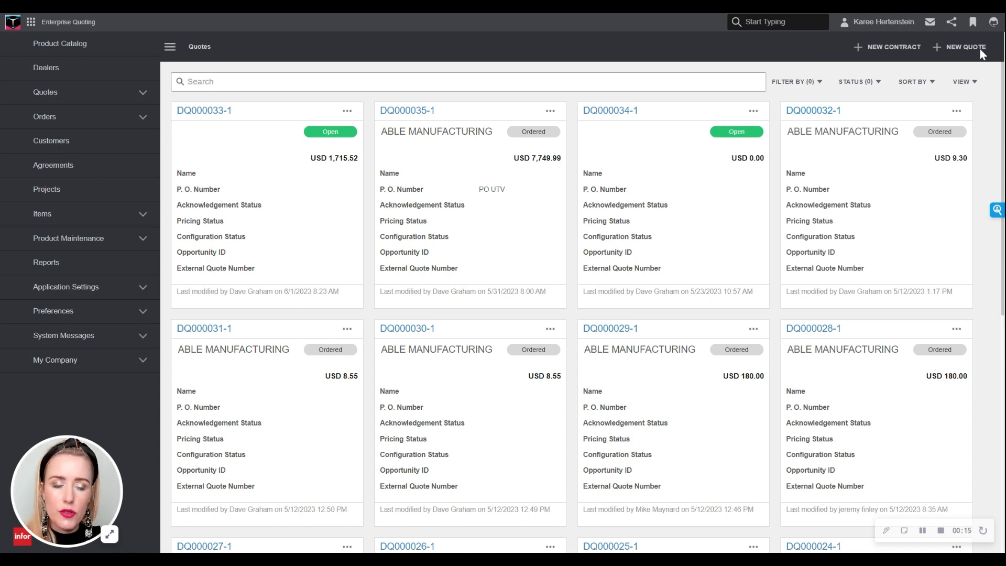
# Start a new quote, add the VisualDoor item from the product catalog, and open its configurator.
pyautogui.click(965, 47)
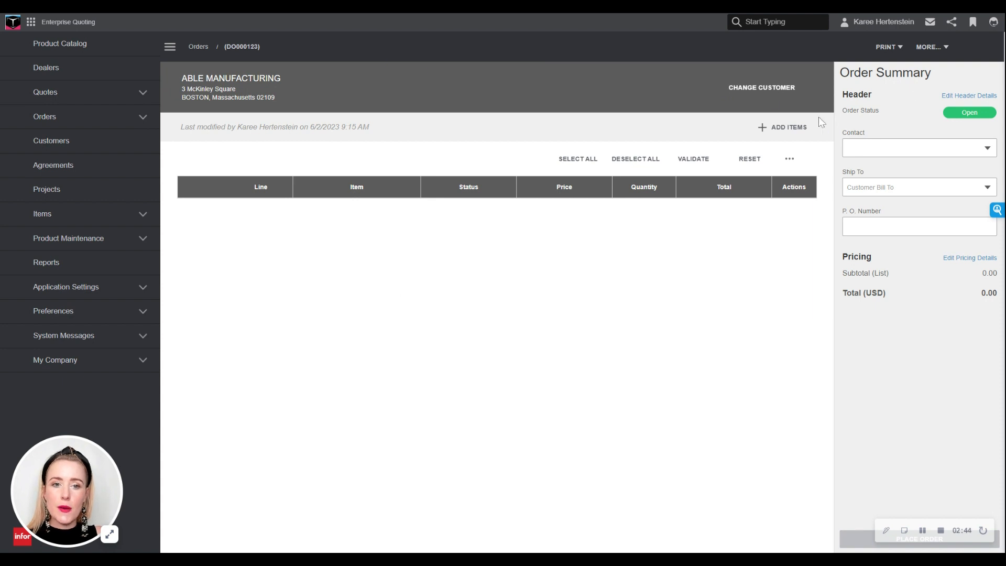
pyautogui.click(804, 131)
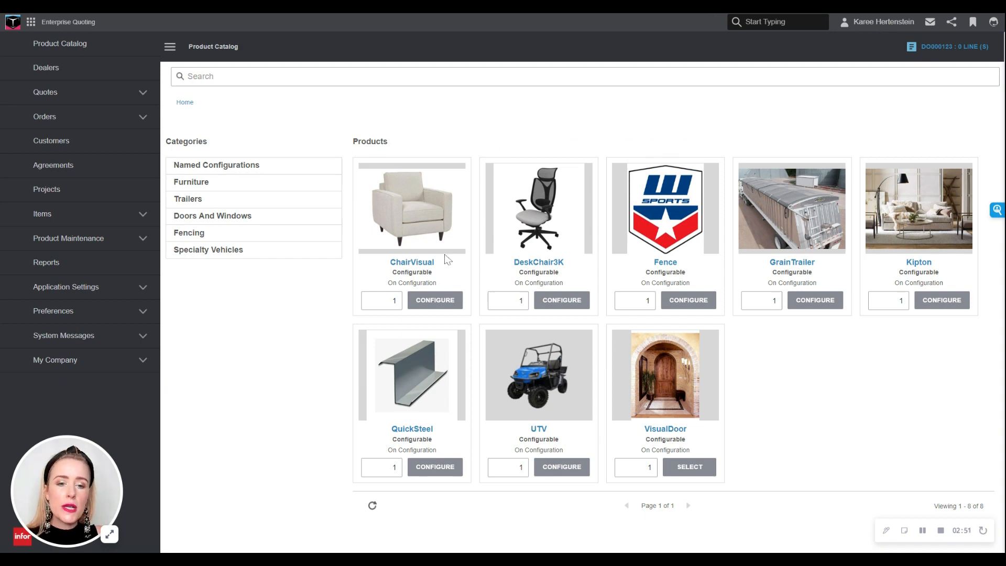
pyautogui.click(682, 466)
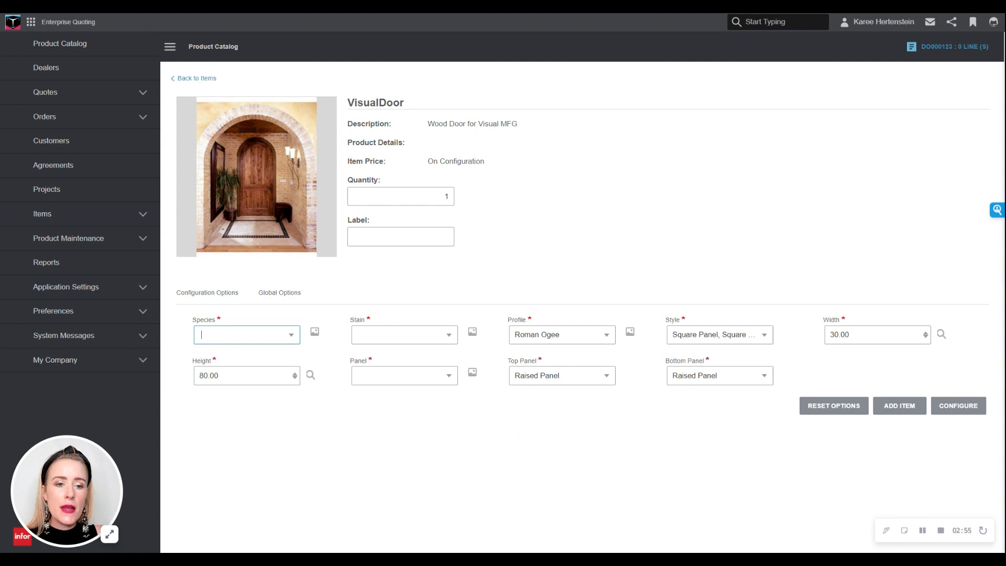
pyautogui.click(957, 414)
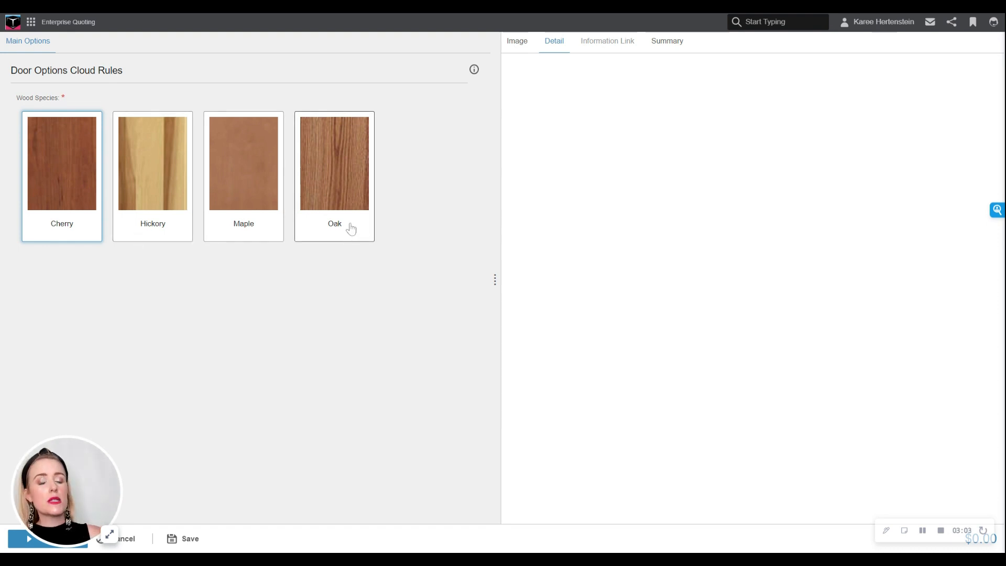
# Configure the door with Hickory wood, Natural stain, the One Step profile and the Raised Panel style.
pyautogui.click(175, 166)
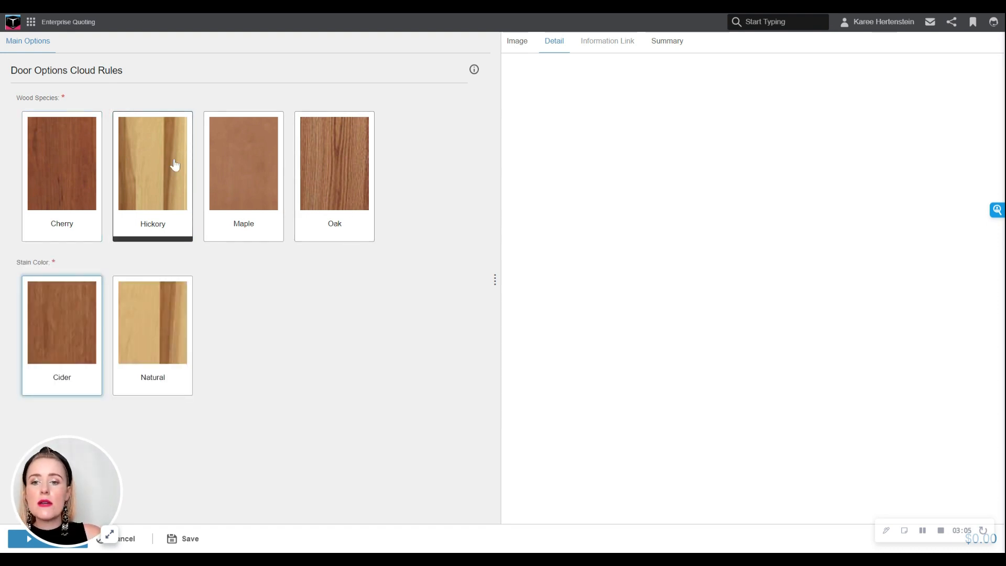
pyautogui.click(153, 321)
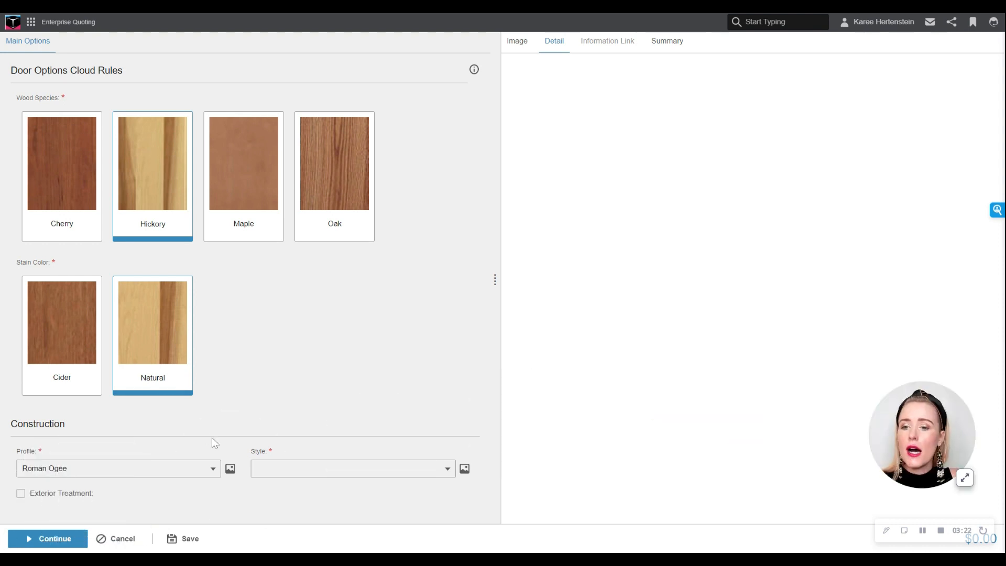
pyautogui.click(230, 468)
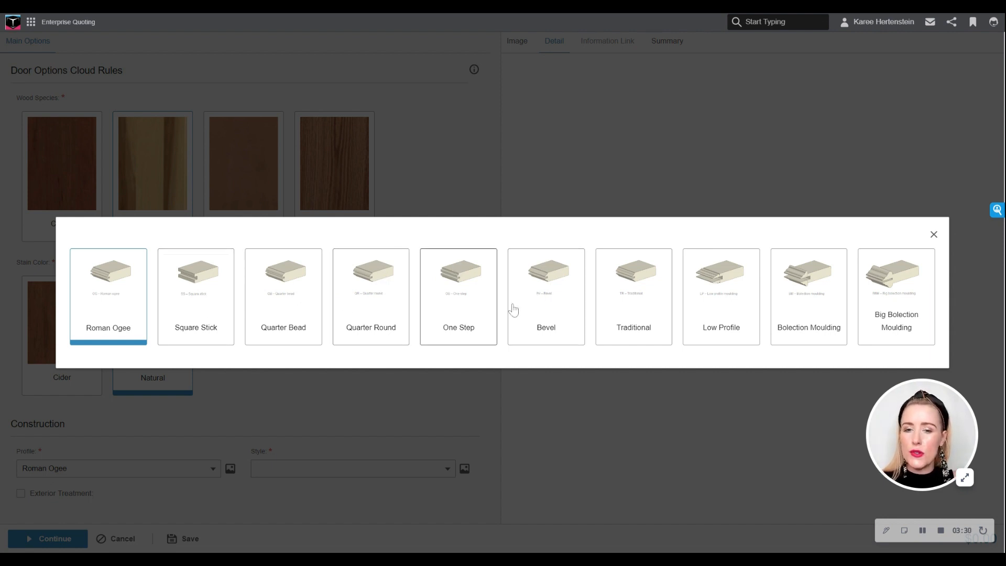
pyautogui.click(459, 275)
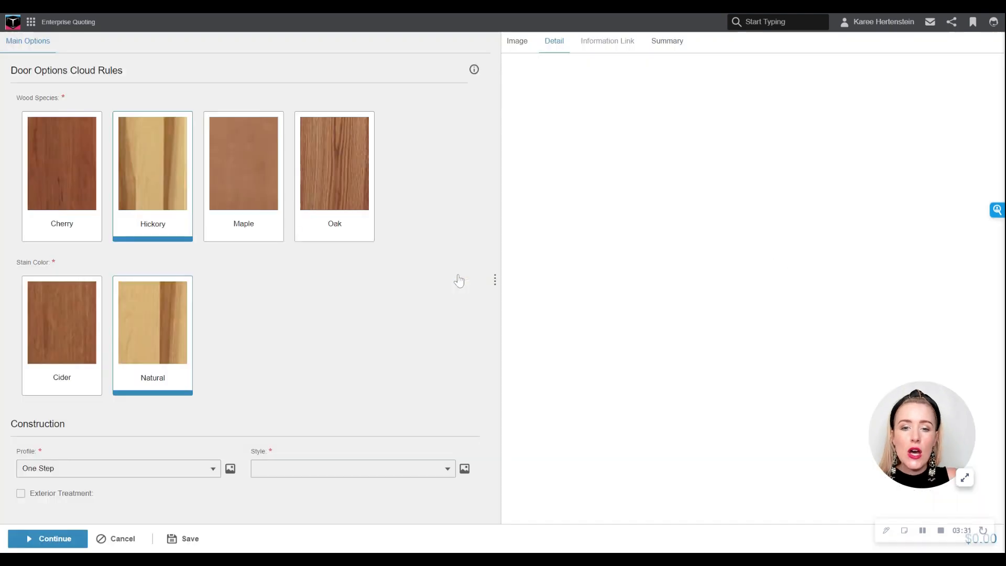
pyautogui.click(299, 469)
pyautogui.click(280, 413)
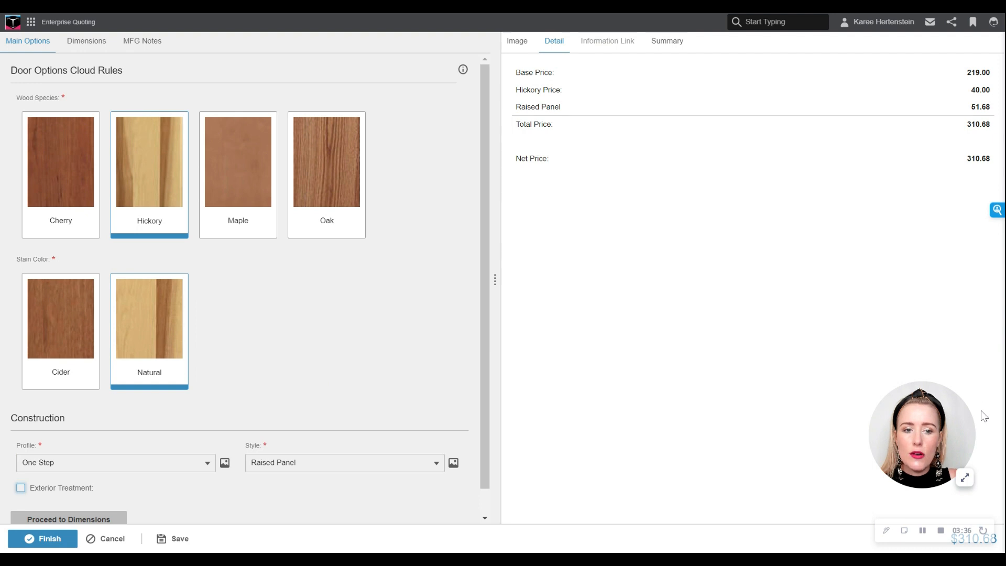
# Proceed to the door's dimension options and show its 2D image.
pyautogui.scroll(-1, 258, 393)
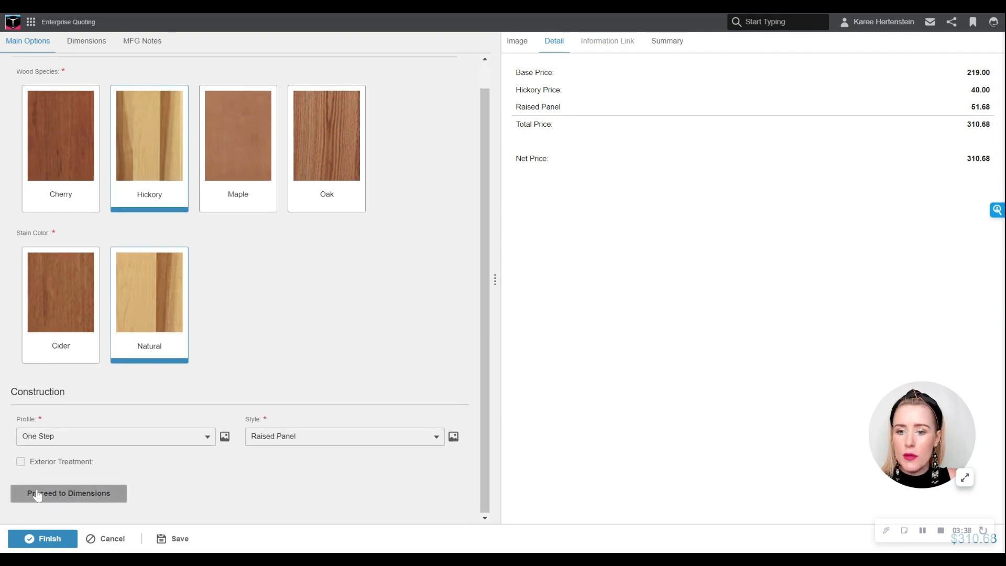
pyautogui.click(38, 495)
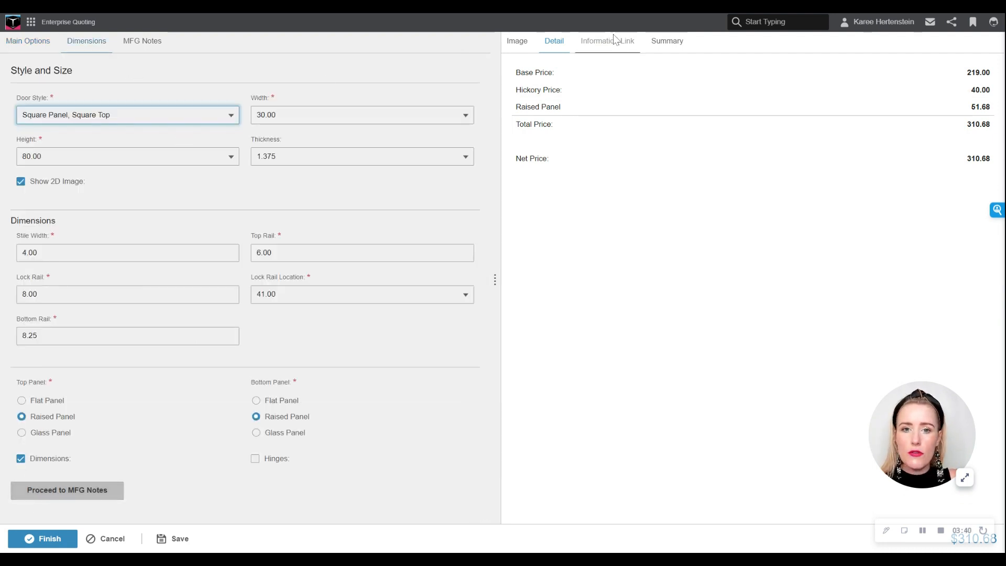
pyautogui.click(517, 41)
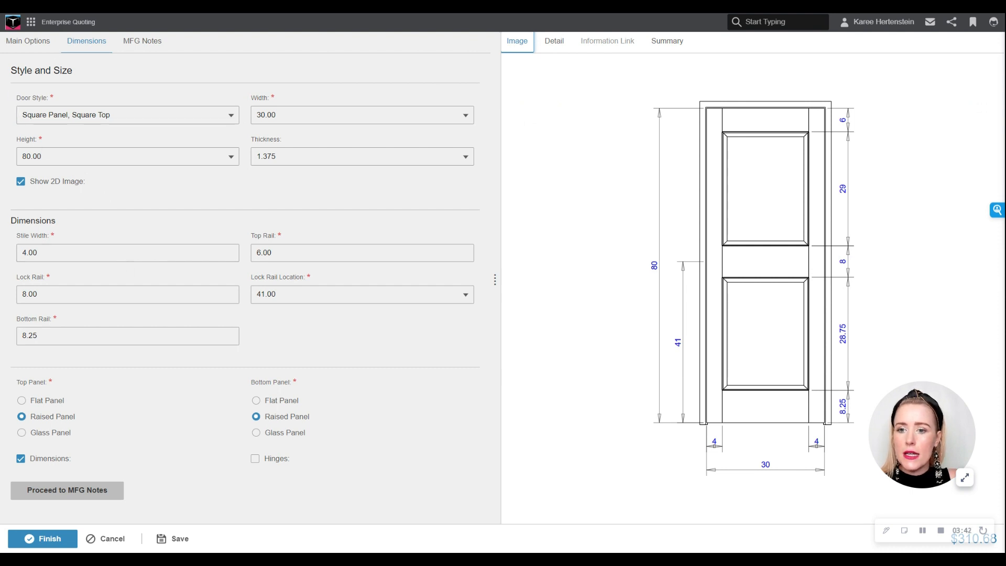
# Set the door's height to 82.75 and its width to 31.00.
pyautogui.click(36, 253)
pyautogui.click(83, 158)
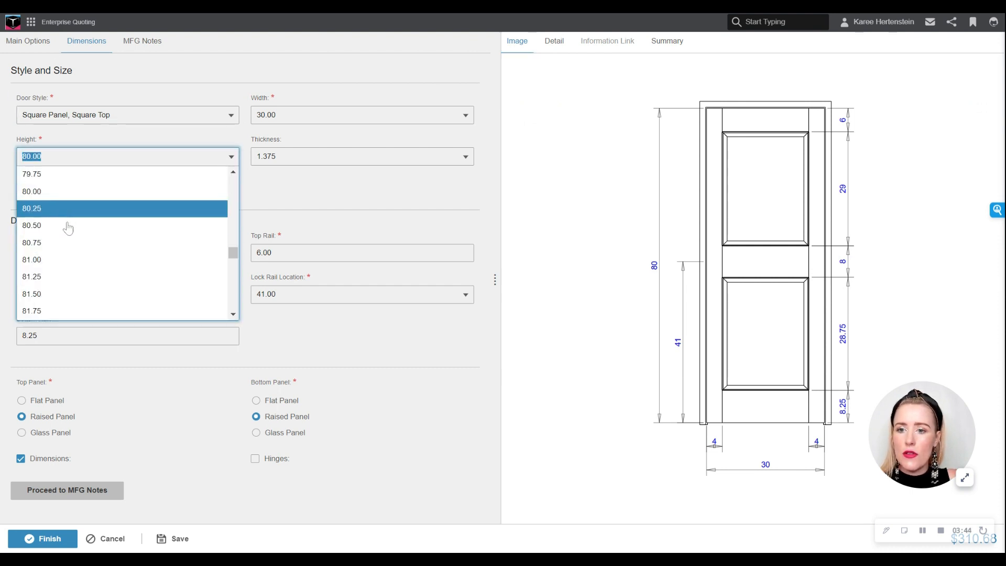
pyautogui.scroll(-2, 82, 290)
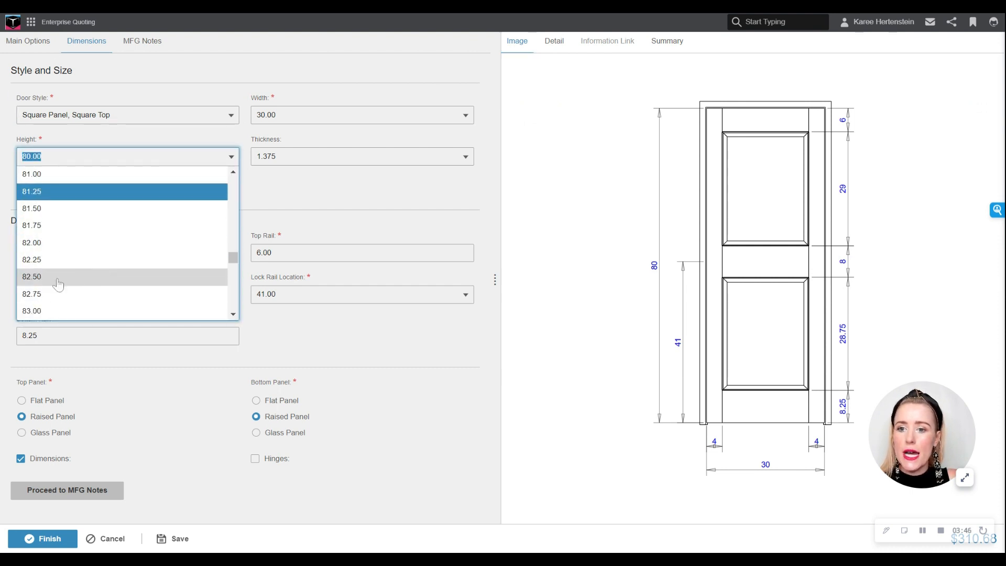
pyautogui.click(56, 294)
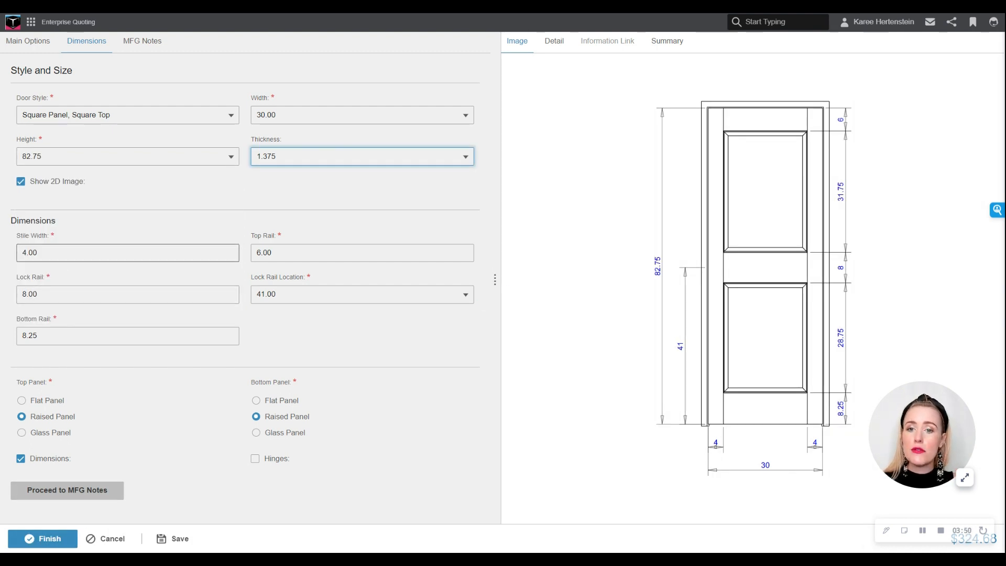
pyautogui.click(290, 114)
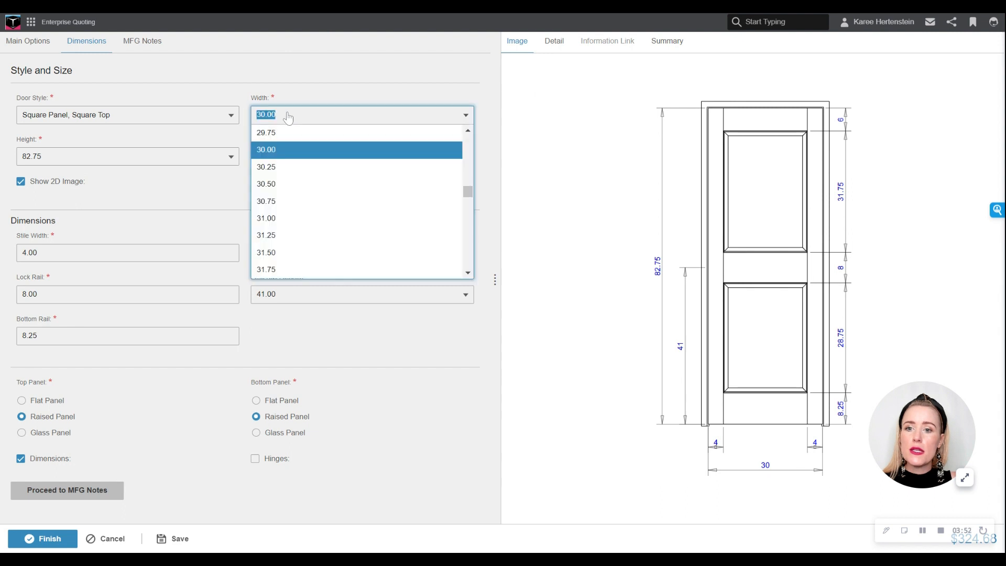
pyautogui.click(282, 226)
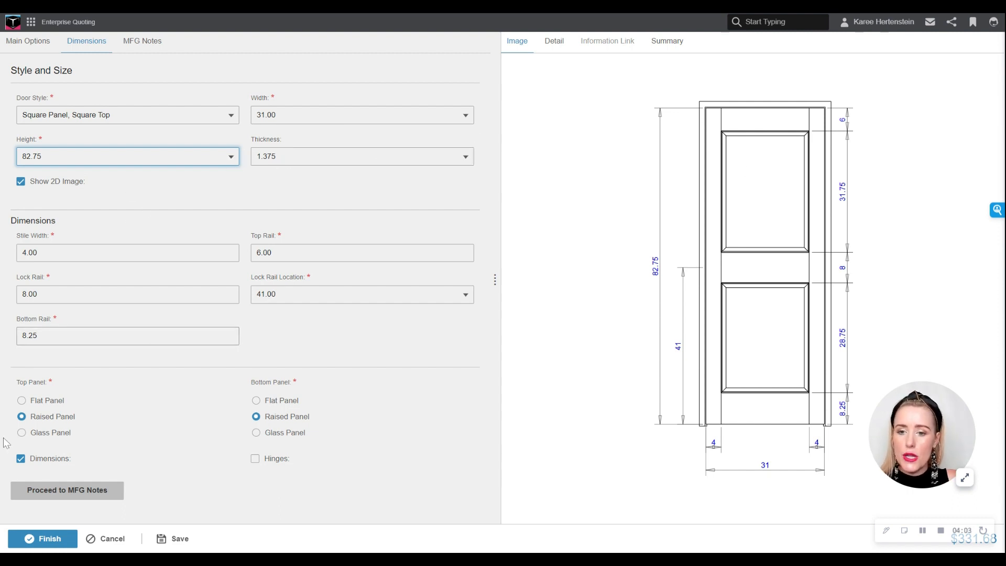
# Set both the top and bottom panels to Glass Panel and finish the door configuration.
pyautogui.click(21, 433)
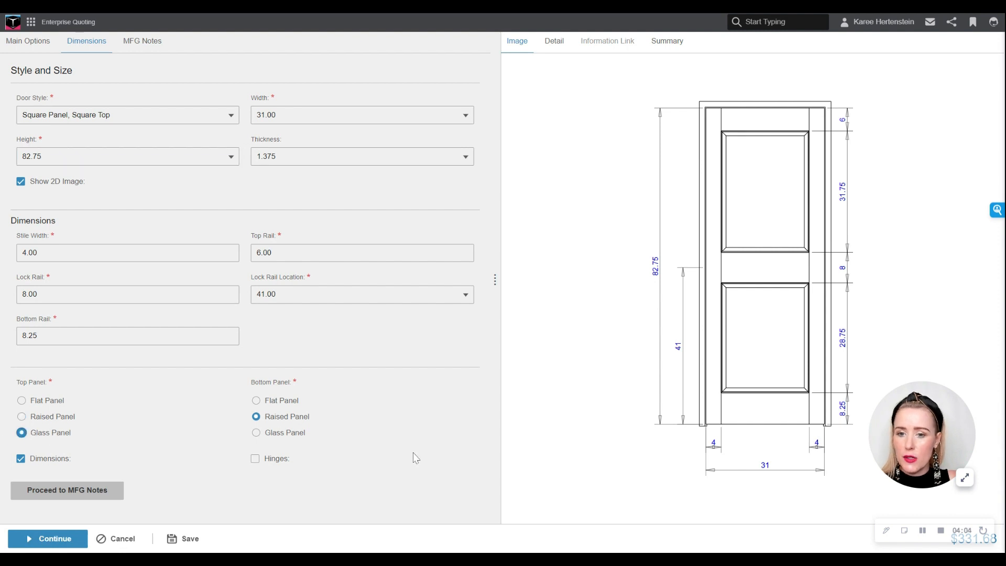
pyautogui.click(256, 434)
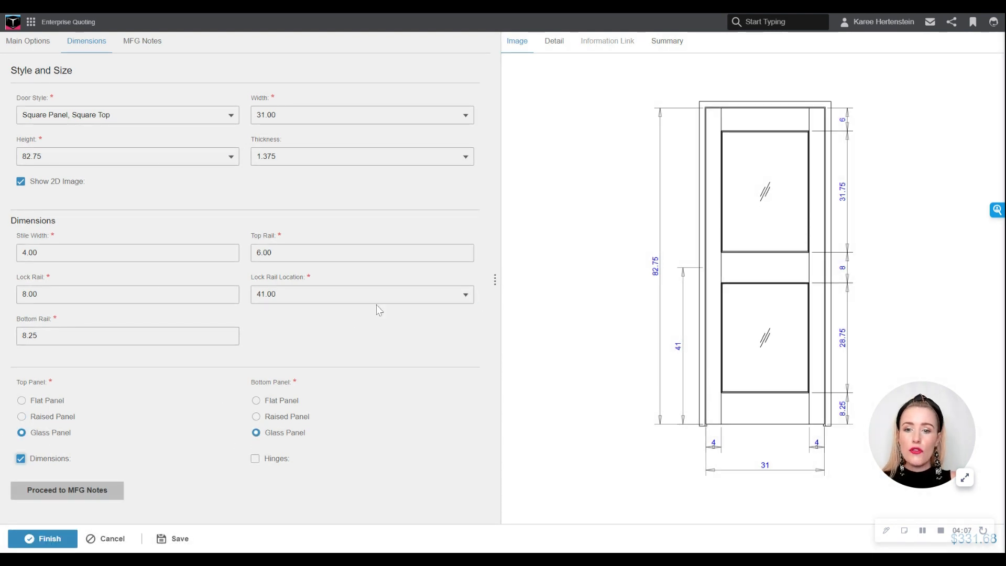
pyautogui.click(32, 539)
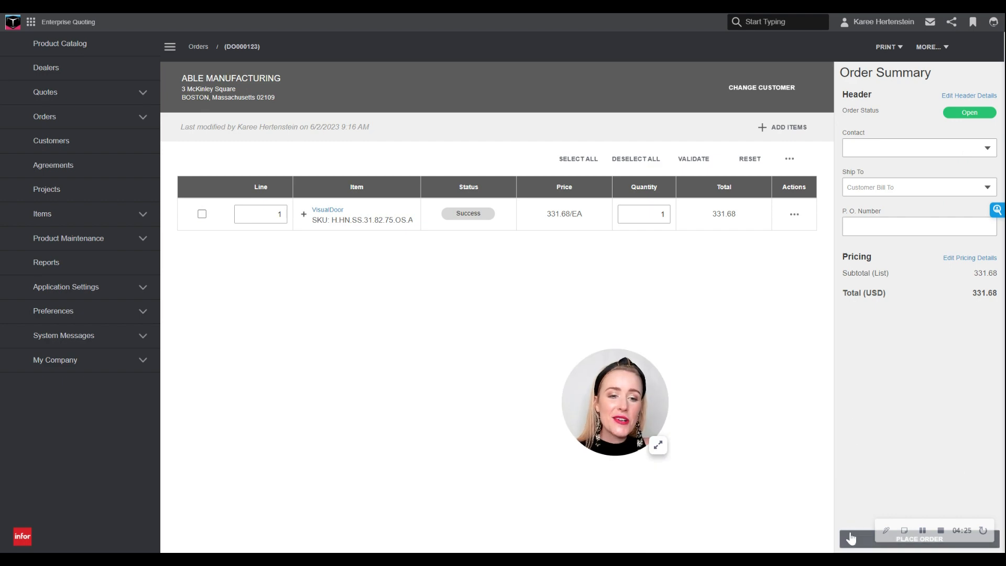
# Place the order with the configured door and dismiss the submission notice.
pyautogui.click(846, 538)
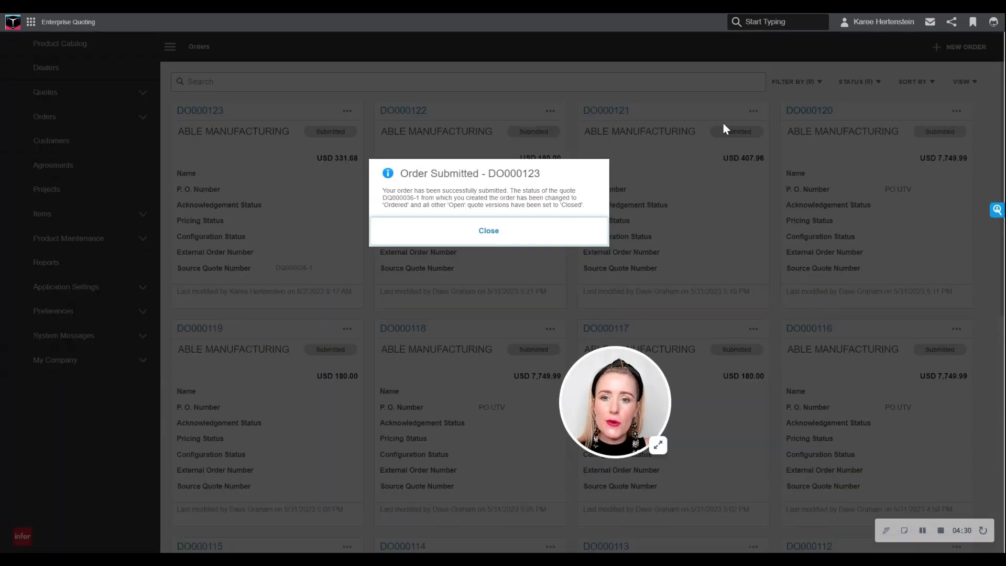
pyautogui.click(498, 243)
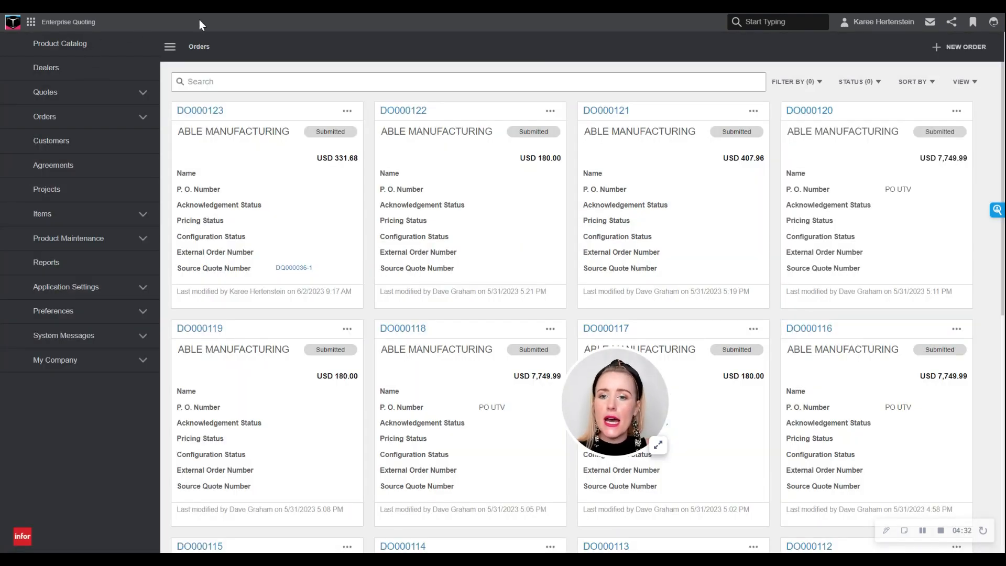
# Copy the new order's number, switch to customer order entry in Infor VISUAL, and load that order.
pyautogui.moveTo(233, 116); pyautogui.dragTo(166, 125)
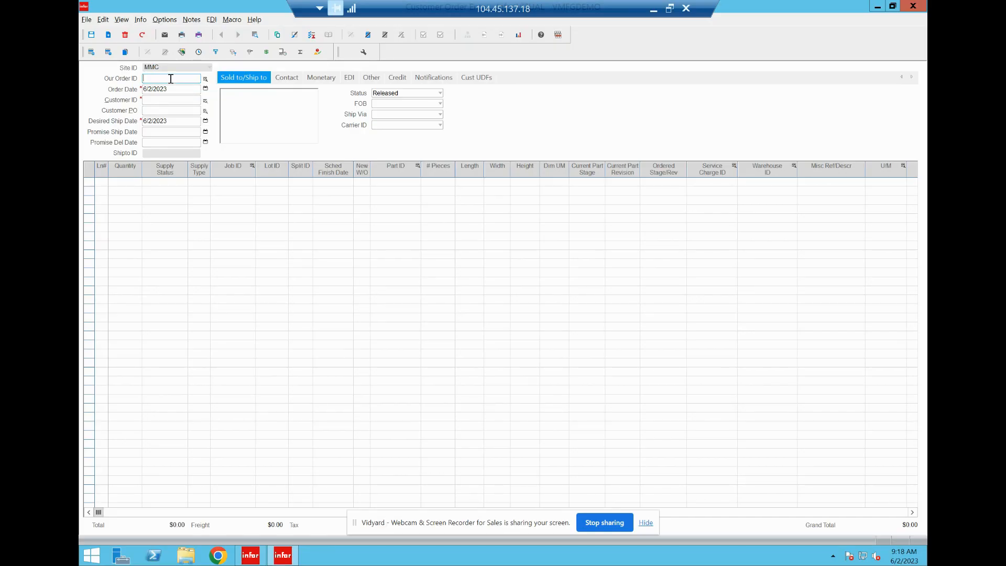
pyautogui.hotkey('ctrl', 'v')
pyautogui.press('Tab')
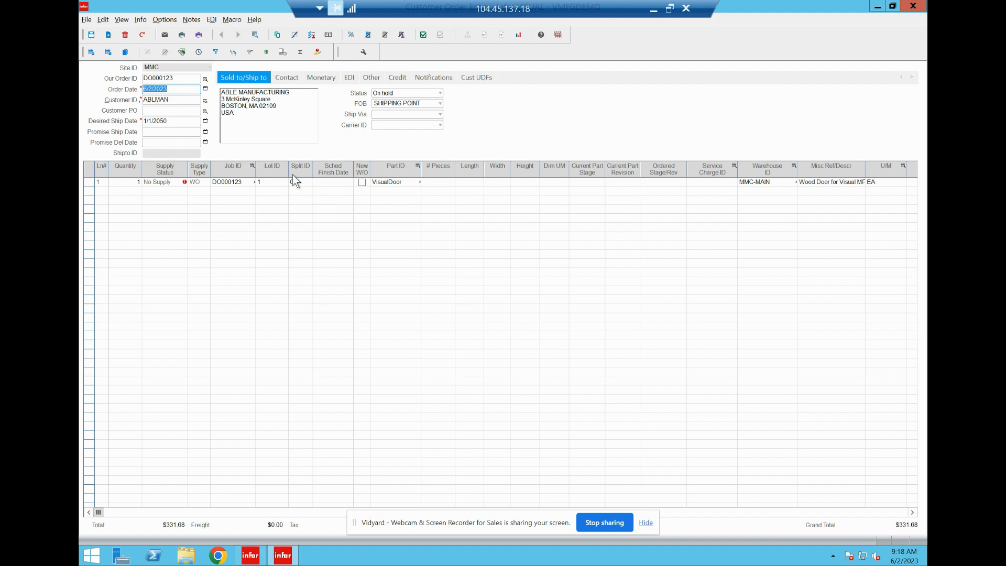
# Examine the manufacturing structure of the VisualDoor line's job in the Manufacturing Window, and close that window.
pyautogui.click(394, 182)
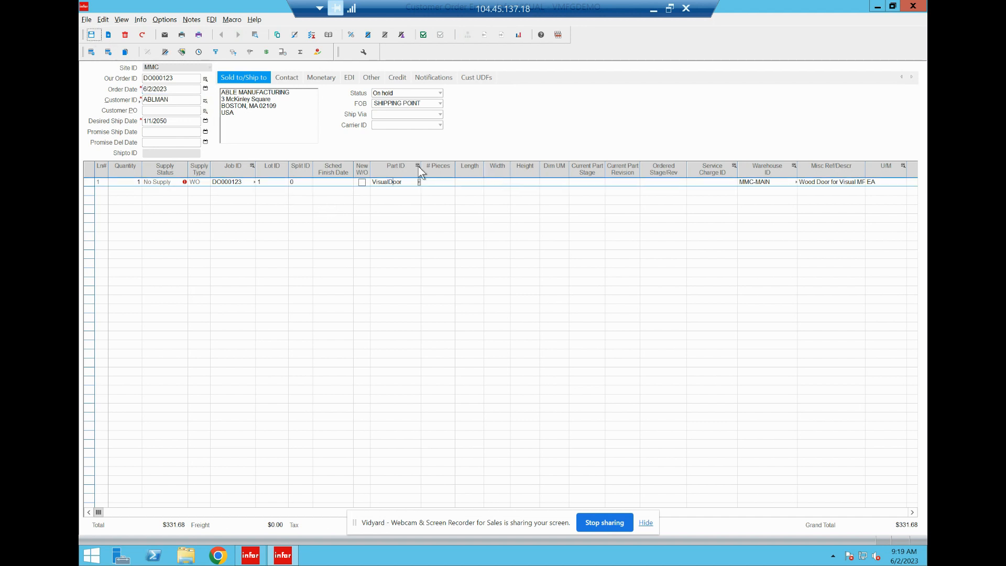
pyautogui.click(236, 182)
pyautogui.click(254, 182)
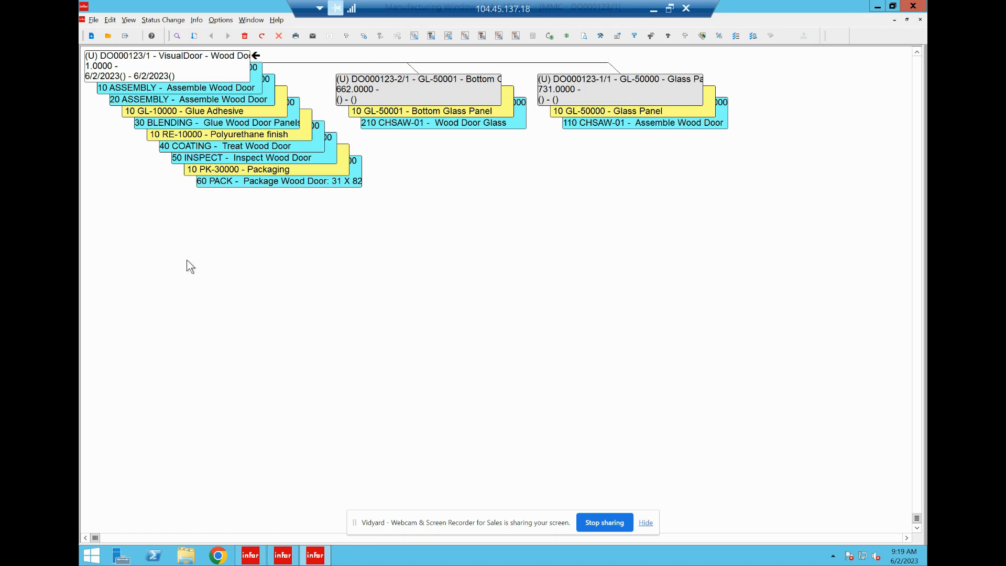
pyautogui.click(920, 20)
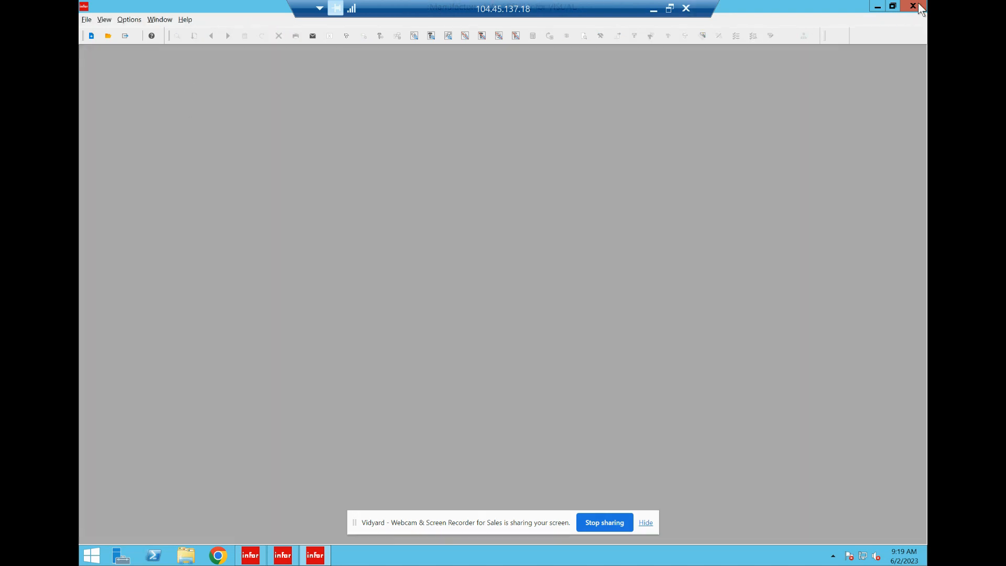
pyautogui.click(919, 6)
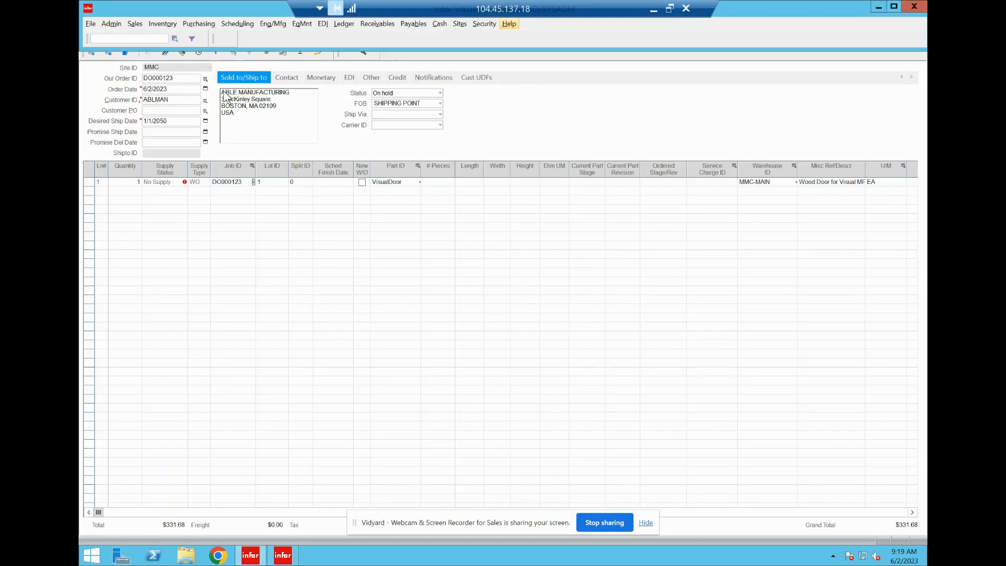
# Reconfigure the order line's VisualDoor with Flat Panel for both the top and bottom panels, and complete the configuration.
pyautogui.click(390, 183)
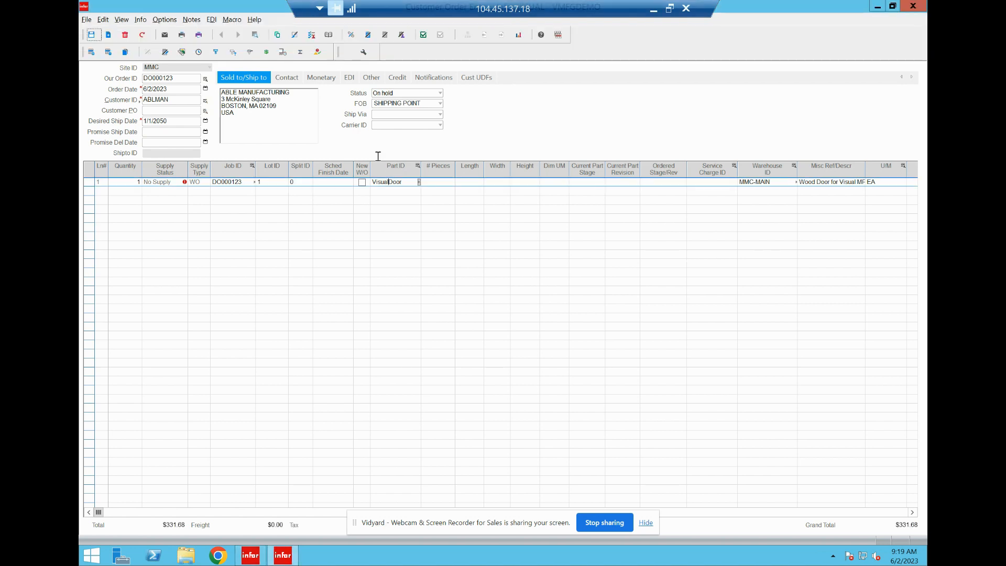
pyautogui.click(360, 50)
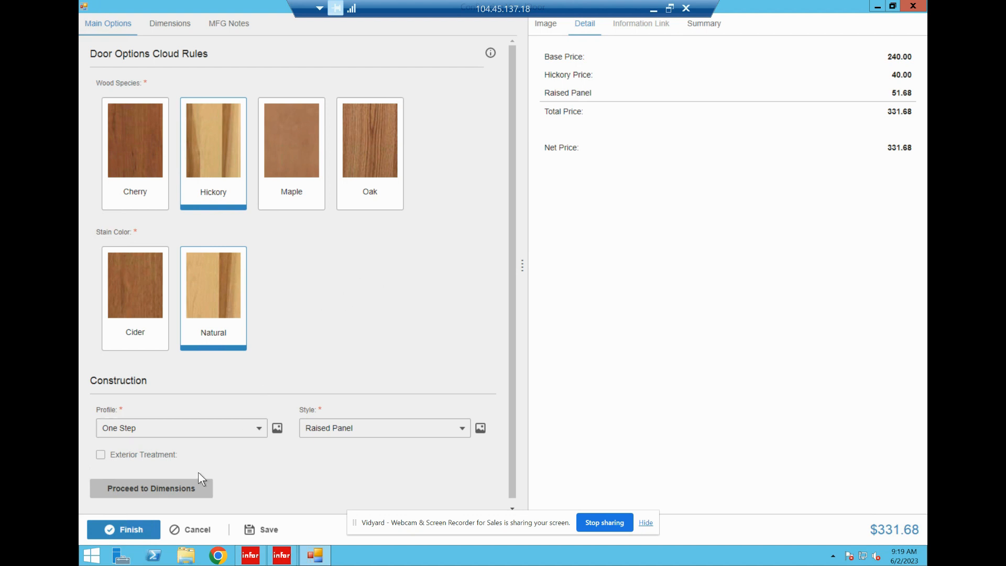
pyautogui.click(168, 488)
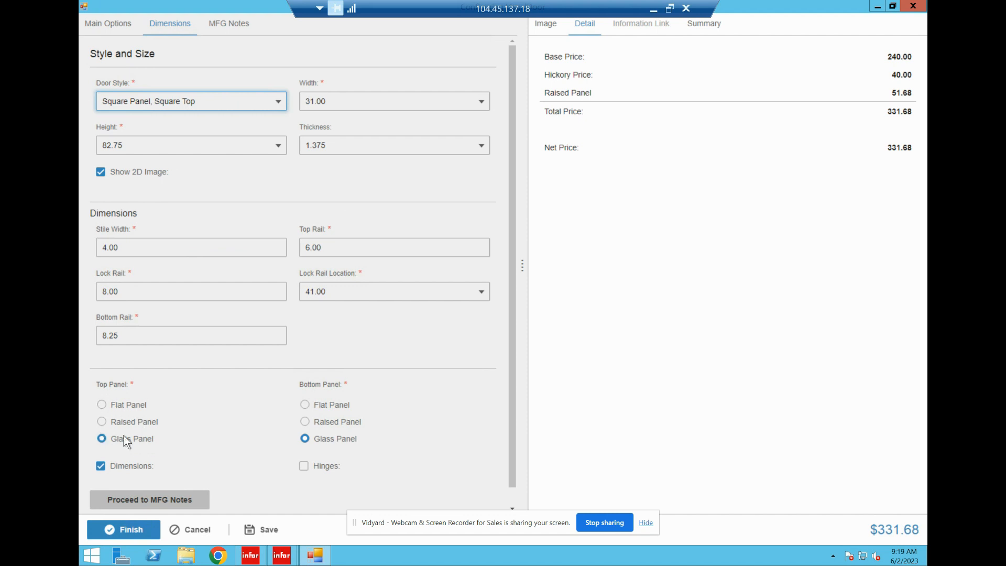
pyautogui.click(102, 405)
pyautogui.click(305, 405)
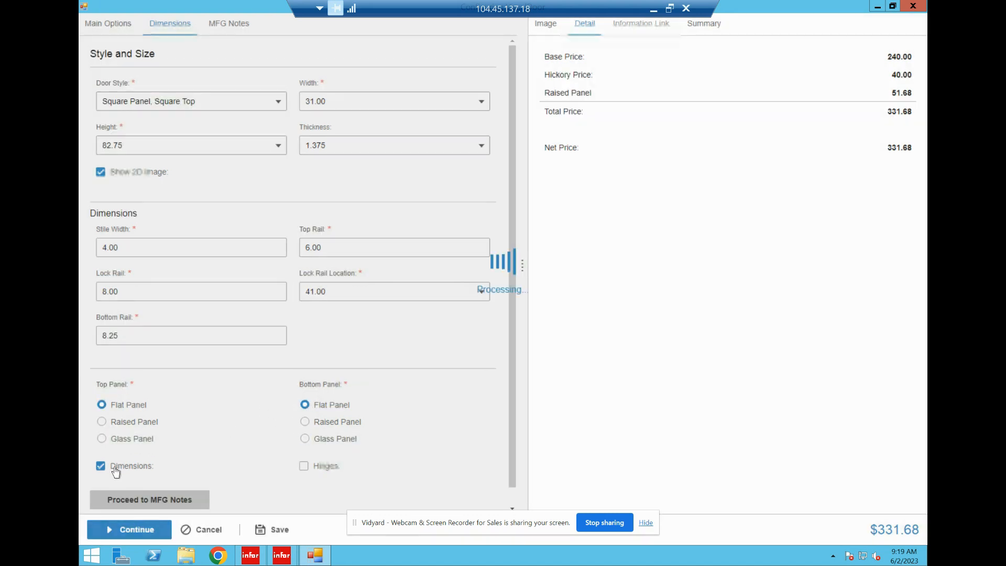
pyautogui.click(126, 530)
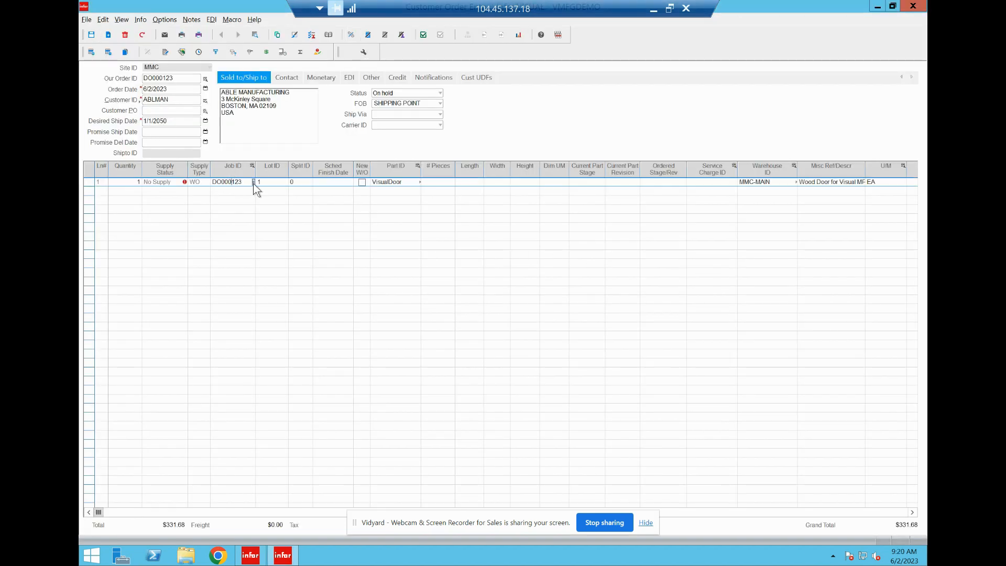
# Reopen the reconfigured line's job in a maximized Manufacturing Window to examine its materials and operations.
pyautogui.click(254, 182)
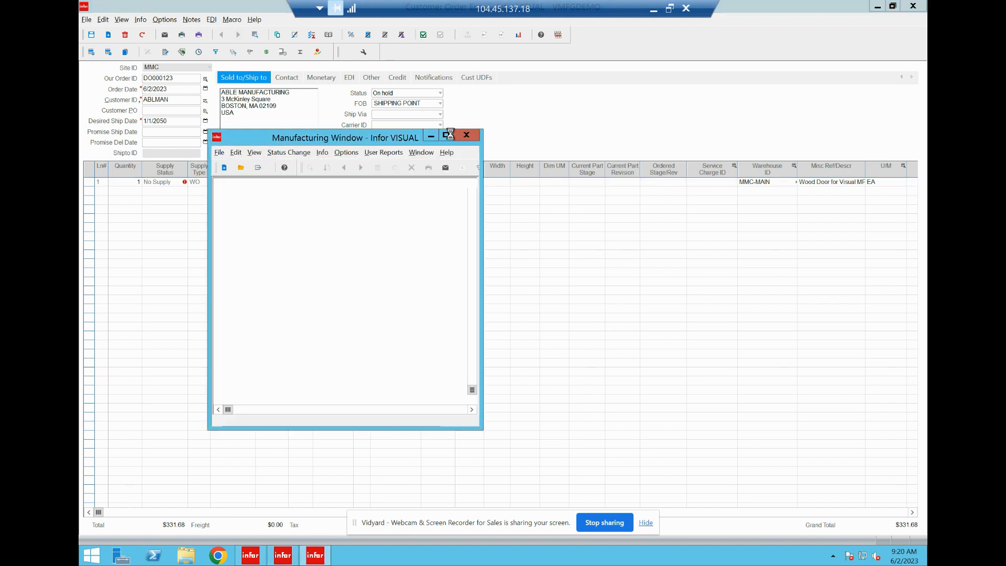
pyautogui.click(447, 134)
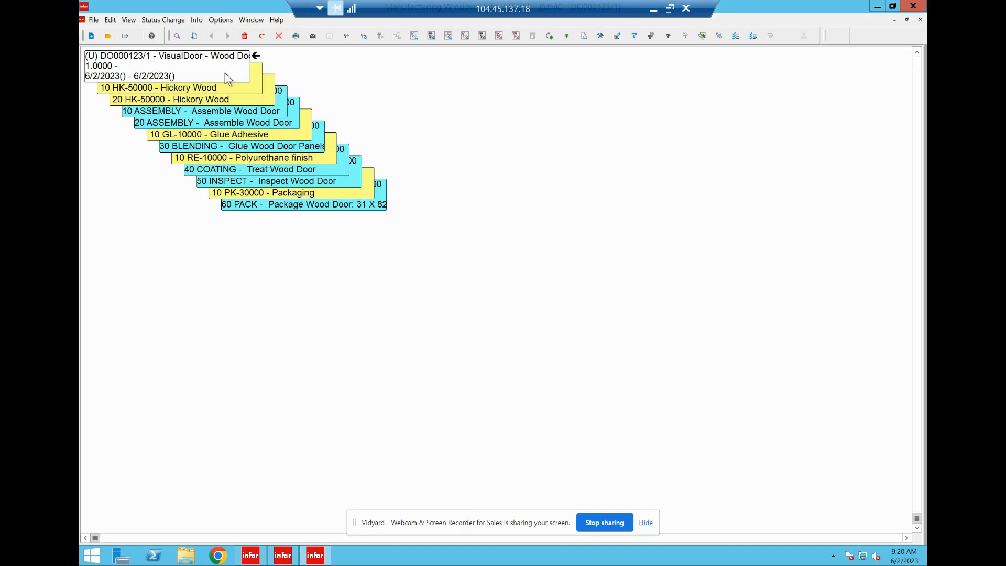